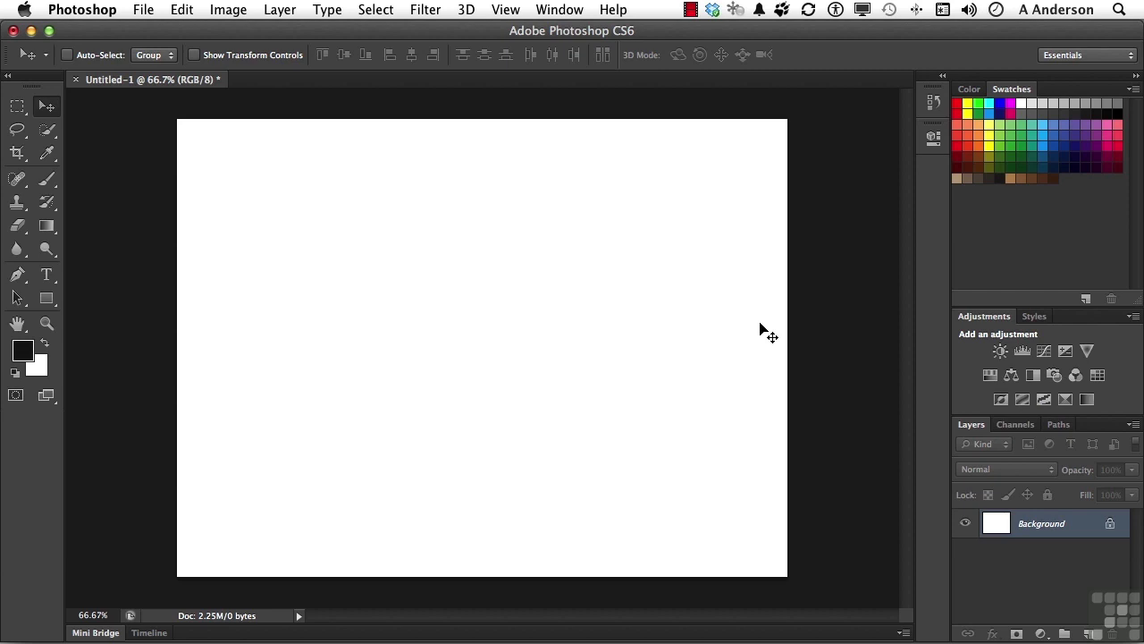
Open the General preferences and view the available Image Interpolation methods, keeping Bicubic Automatic
left_click(185, 10)
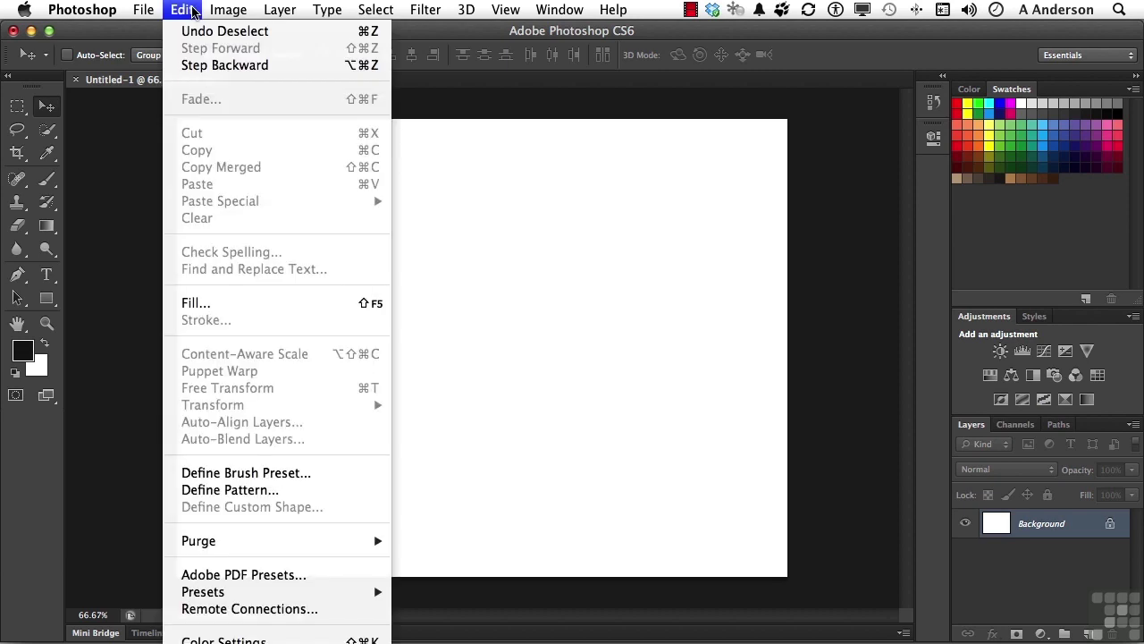
left_click(189, 10)
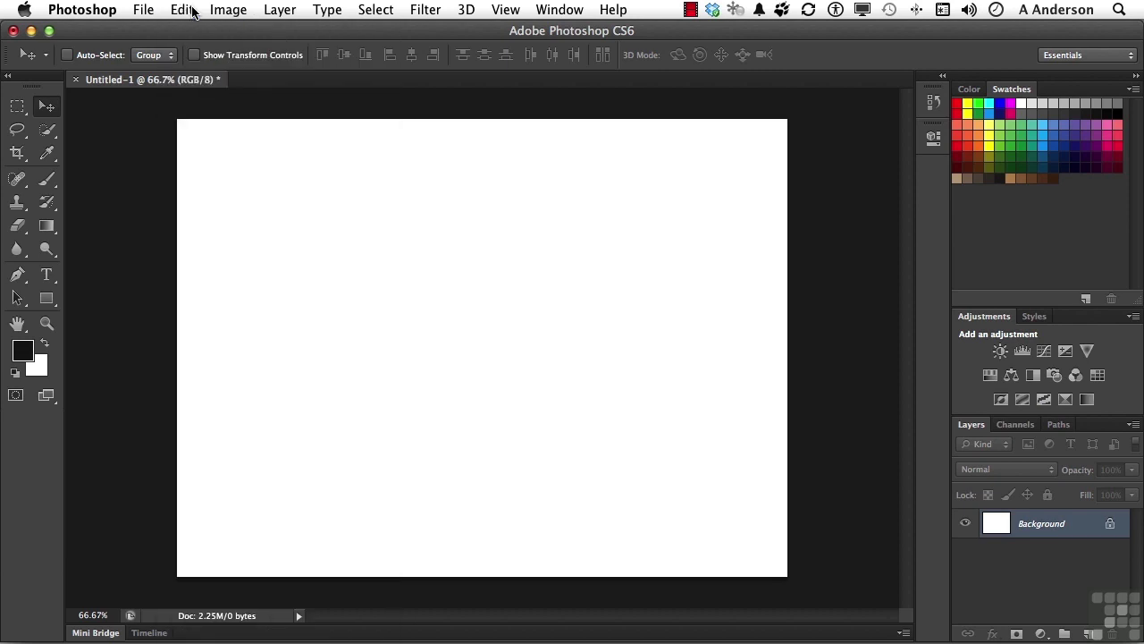
left_click(92, 12)
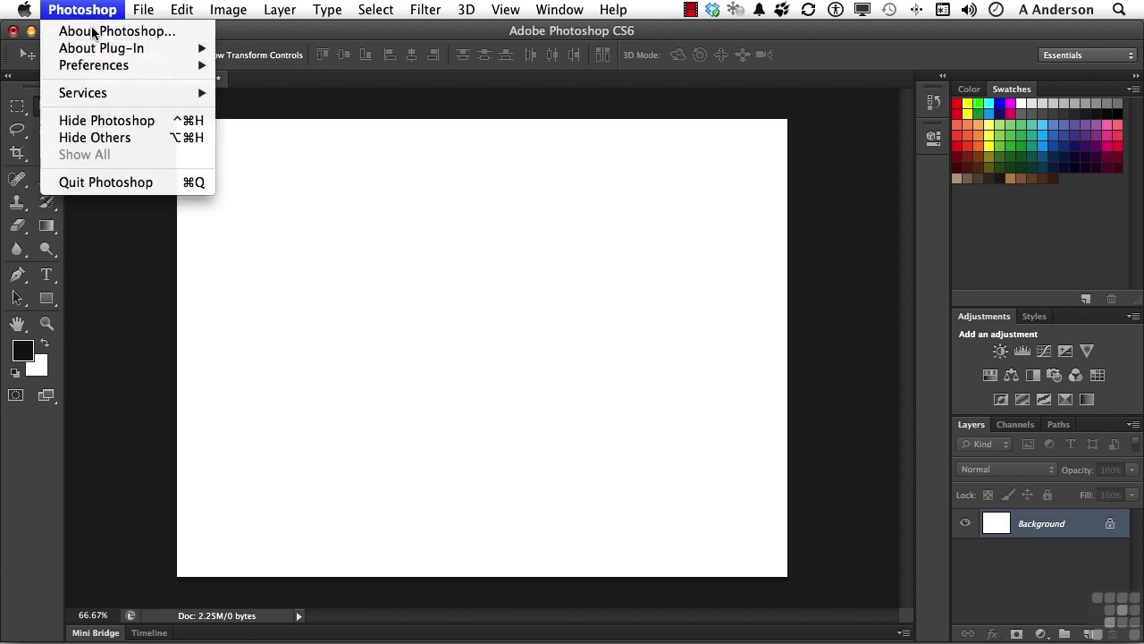
mouse_move(99, 68)
left_click(259, 66)
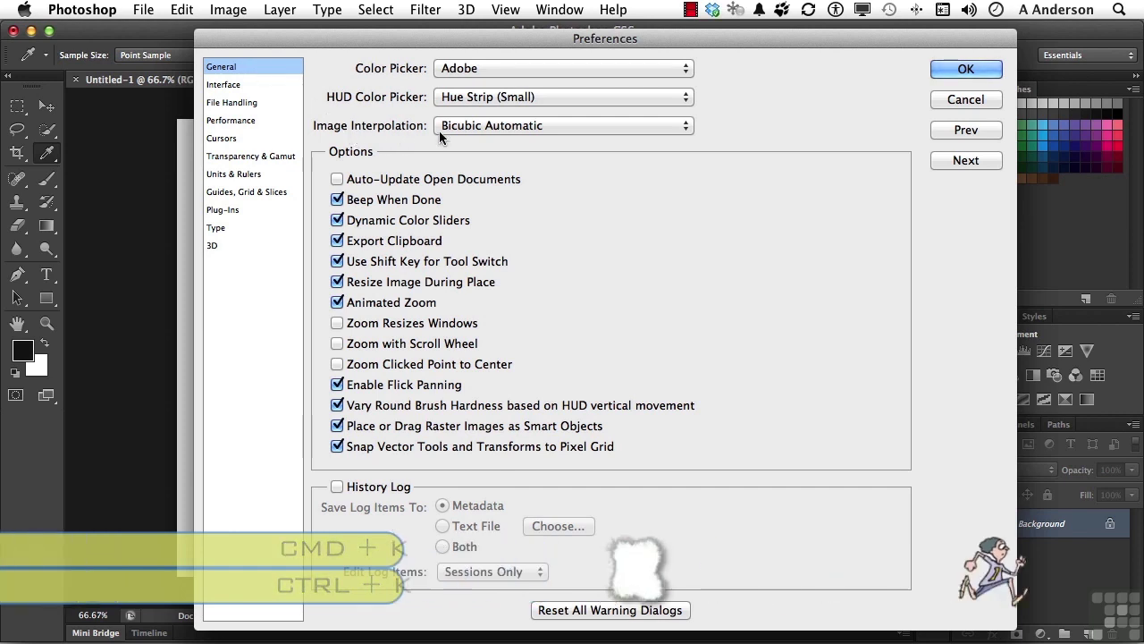
left_click(575, 124)
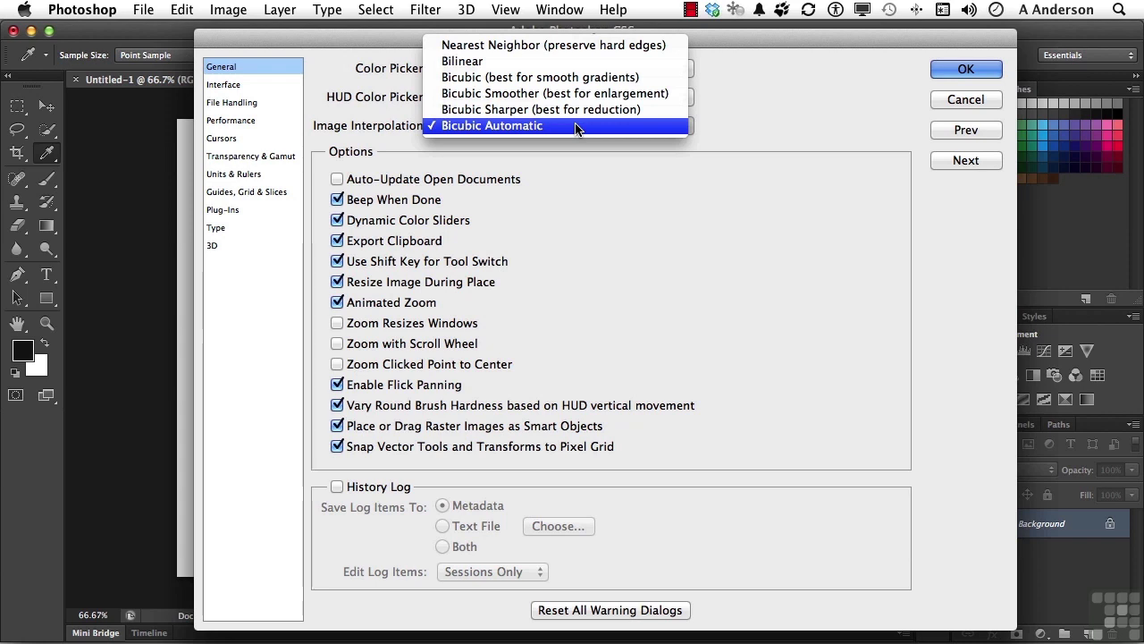
left_click(612, 185)
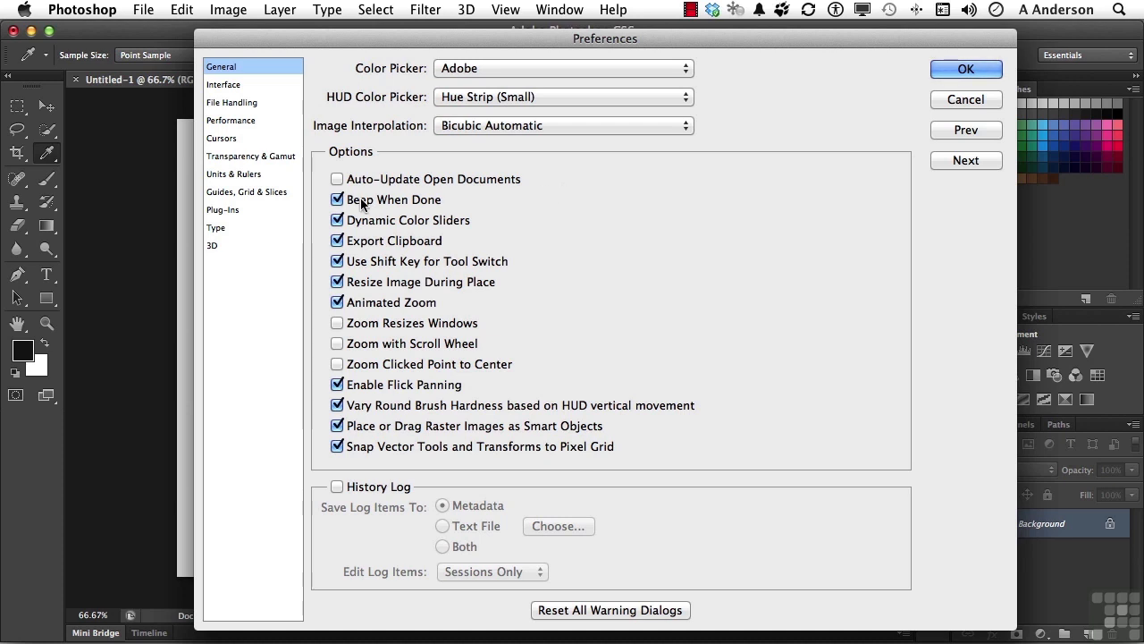
left_click(337, 199)
left_click(415, 242)
left_click(337, 365)
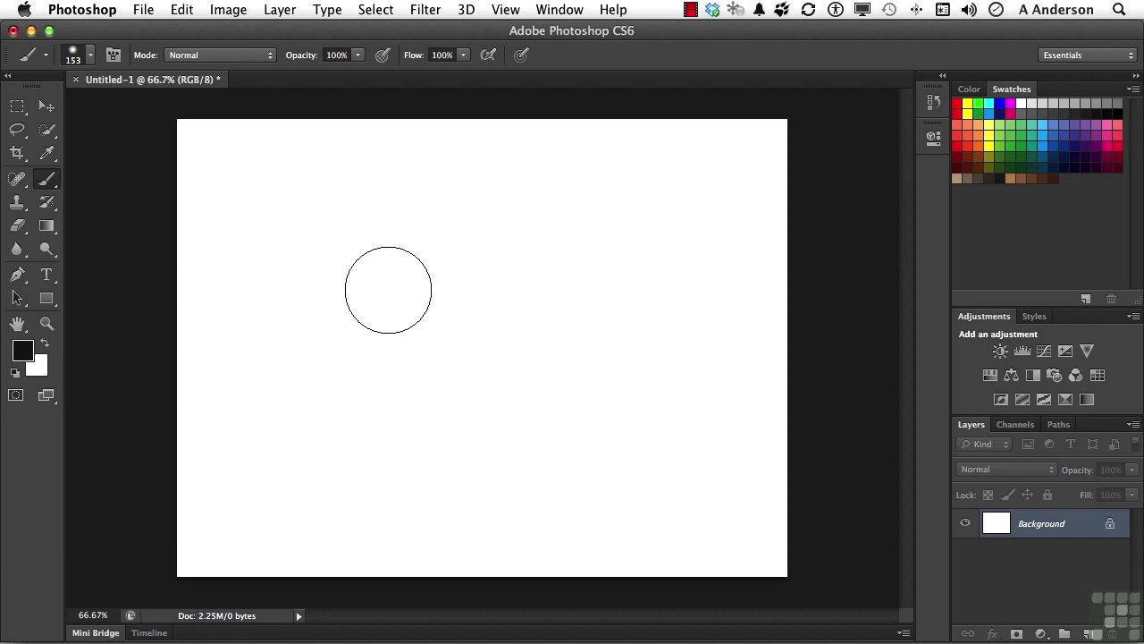
Paint a wide wavy black stroke across the upper canvas with the 153 px brush, and view the brush size and hardness settings
mouse_move(309, 217)
left_mouse_down()
mouse_move(358, 233)
mouse_move(452, 241)
mouse_move(513, 213)
mouse_move(578, 214)
mouse_move(638, 231)
mouse_move(689, 220)
left_mouse_up()
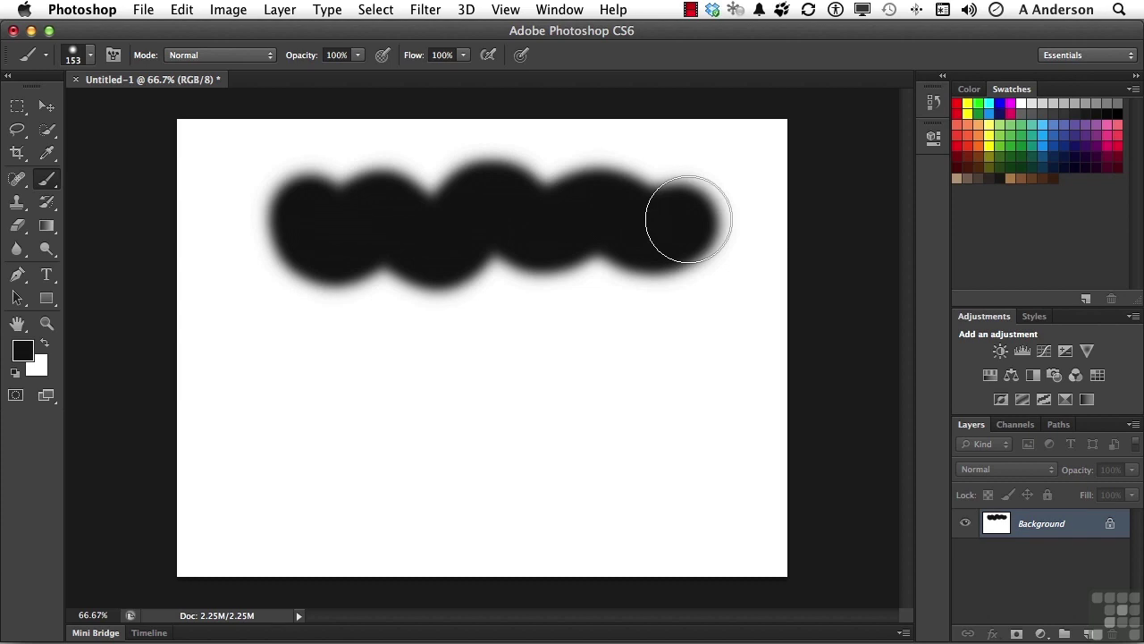
left_click(91, 60)
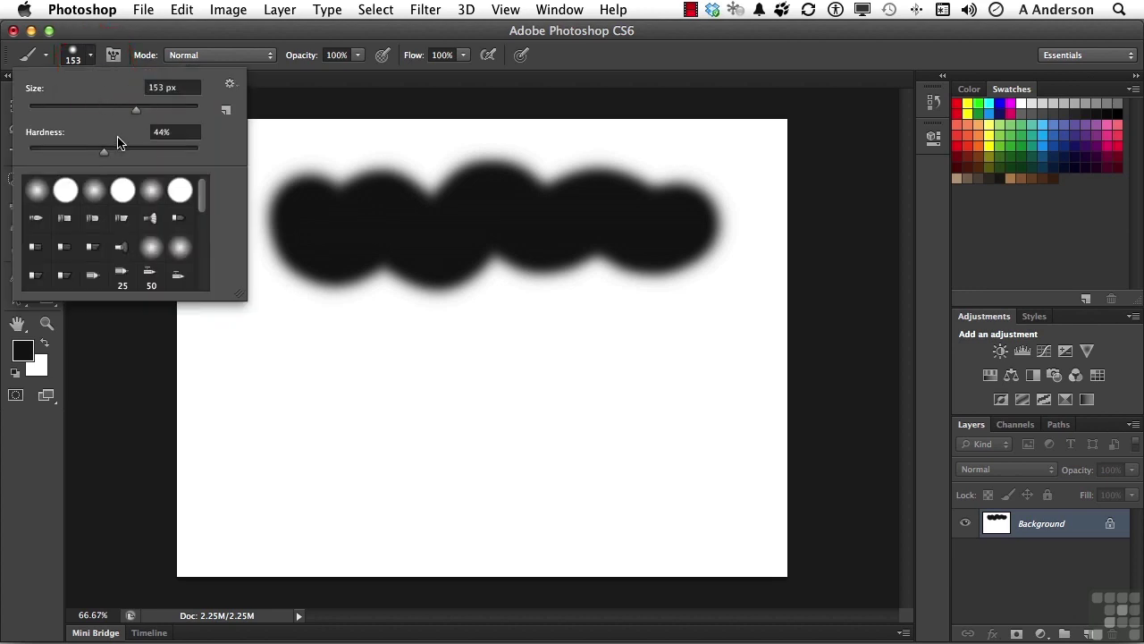
left_click(124, 45)
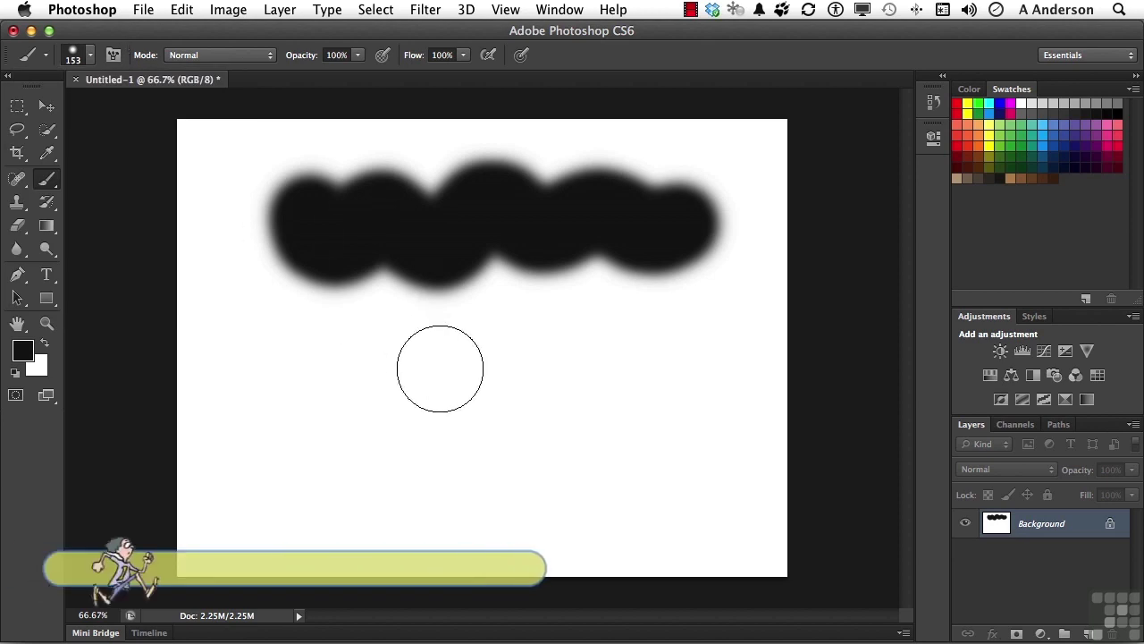
Step the brush size down to 90 px and back up, ending at 175 px
key("bracketleft")
key("bracketleft")
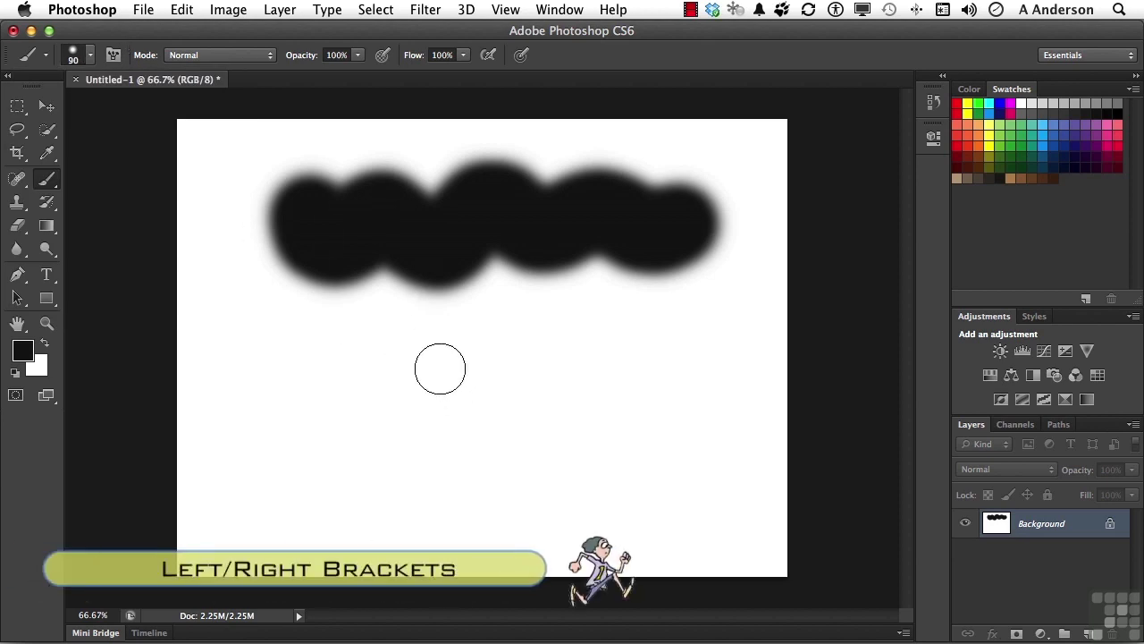
key("bracketright")
key("bracketright")
key("bracketright")
key("bracketright")
key("bracketright")
key("bracketleft")
key("bracketleft")
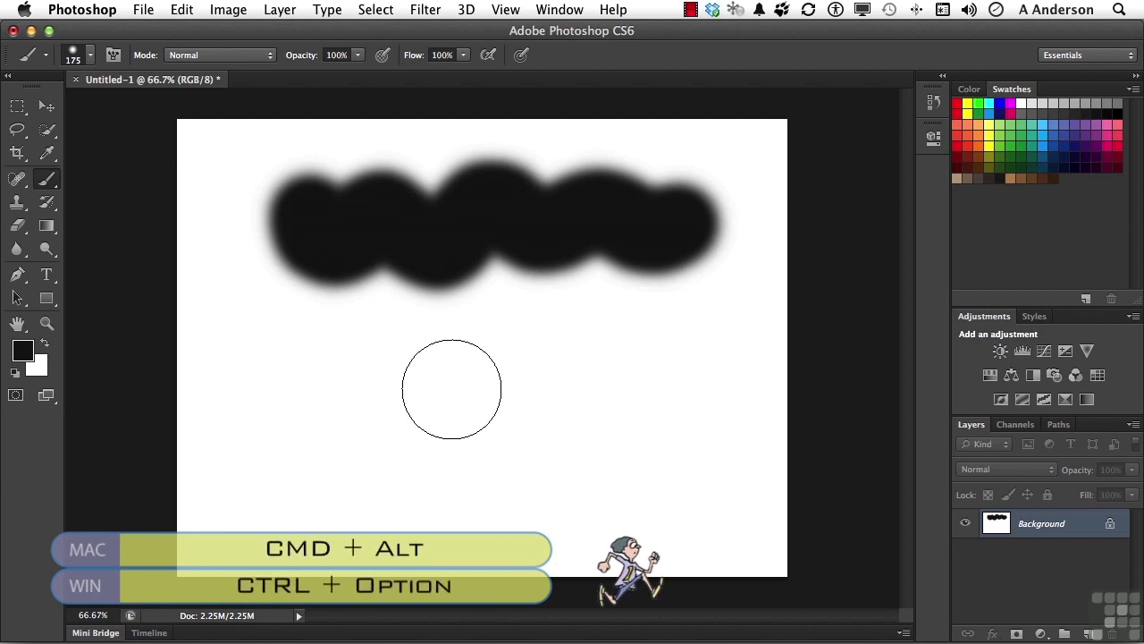
Resize the brush interactively on the canvas to 91 px and paint a shorter wavy stroke below the first one
left_click_drag(451, 388, 451, 394)
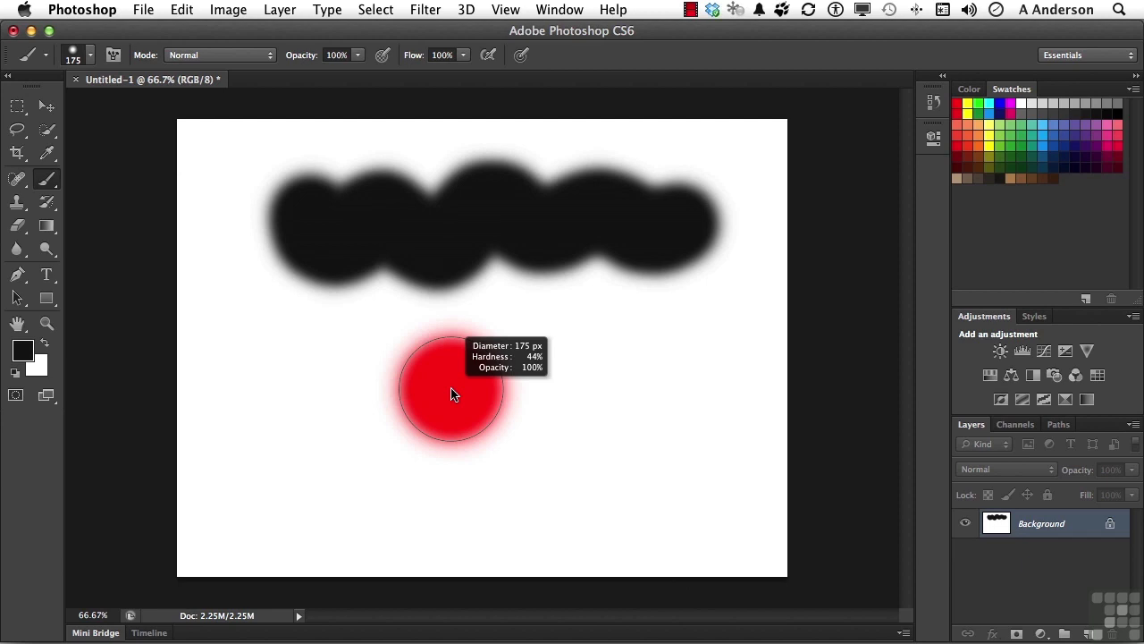
mouse_move(452, 395)
left_mouse_down()
mouse_move(407, 402)
mouse_move(457, 396)
mouse_move(406, 393)
mouse_move(425, 398)
mouse_move(447, 254)
mouse_move(442, 419)
mouse_move(454, 295)
left_mouse_up()
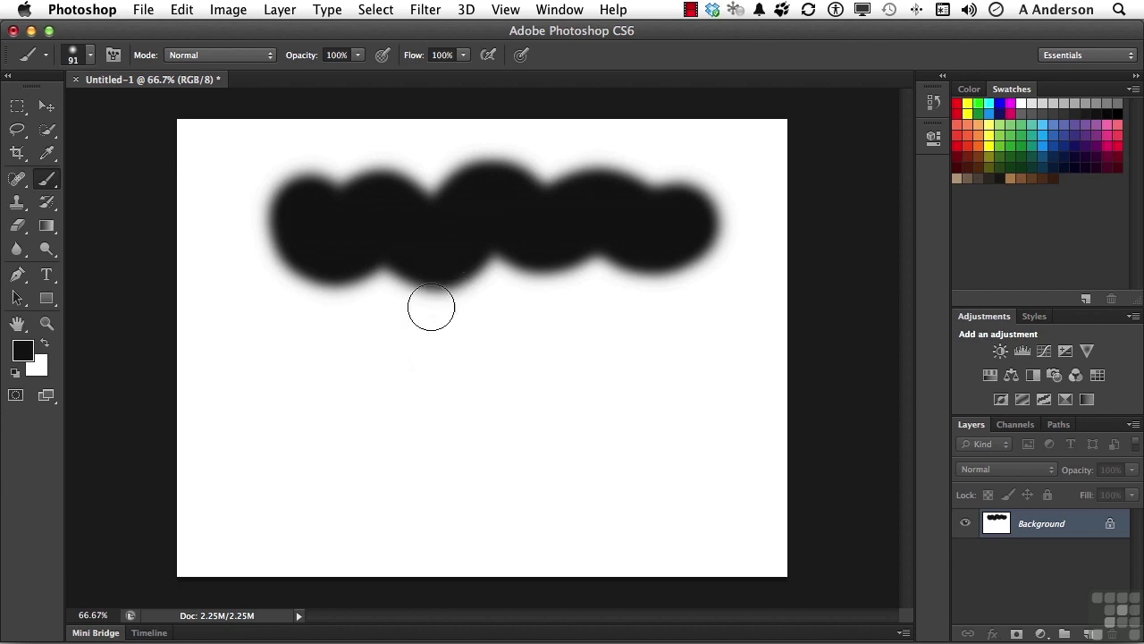
mouse_move(350, 373)
left_mouse_down()
mouse_move(400, 339)
mouse_move(474, 344)
mouse_move(559, 371)
left_mouse_up()
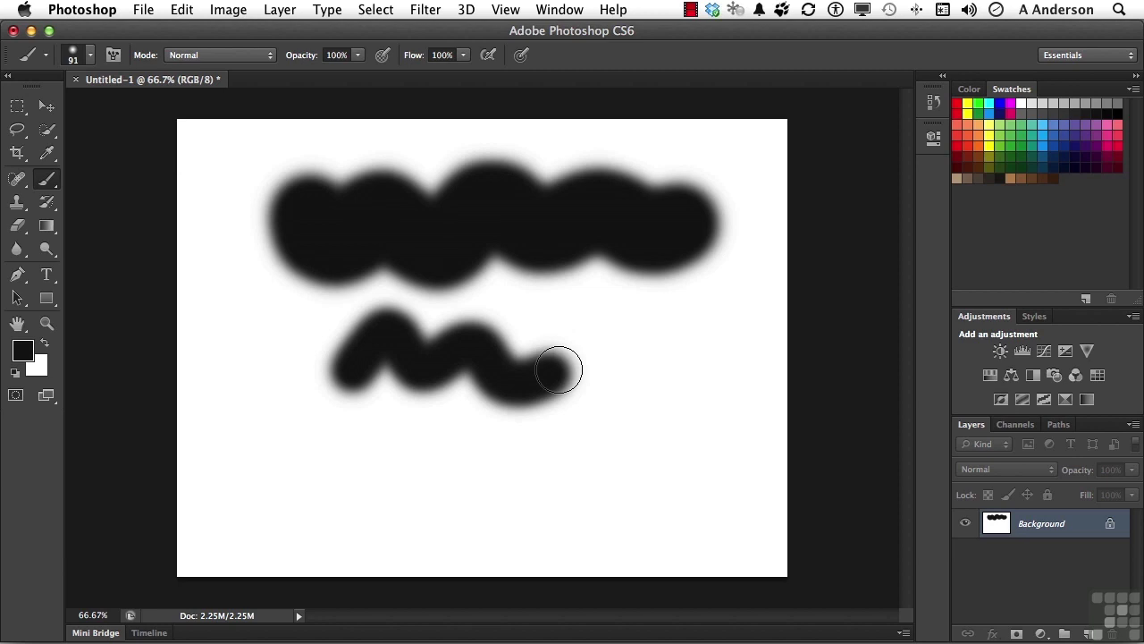
In the Interface preferences, try the color themes, settle on the second-darkest gray, and turn off Show Tool Tips
key("super+k")
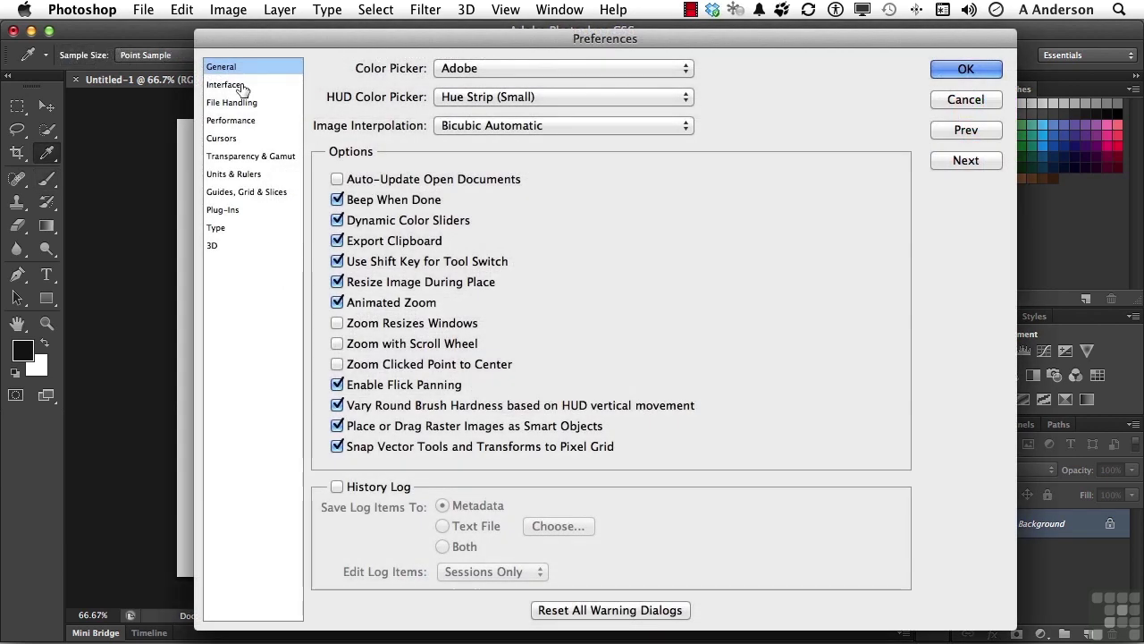
left_click(241, 88)
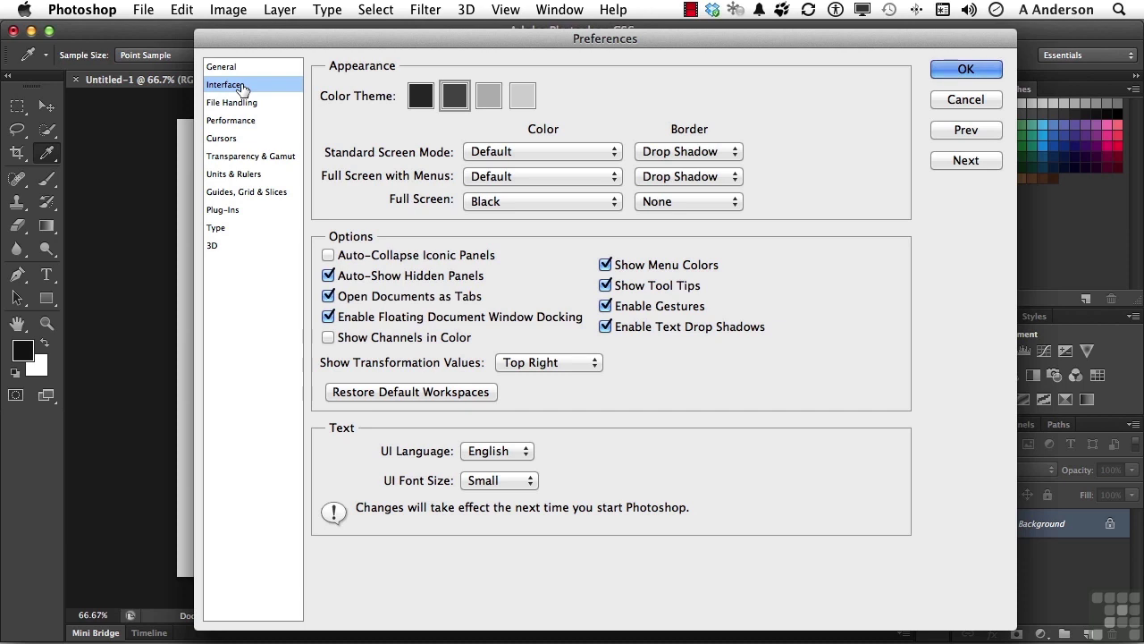
left_click(419, 105)
left_click(452, 102)
left_click(491, 95)
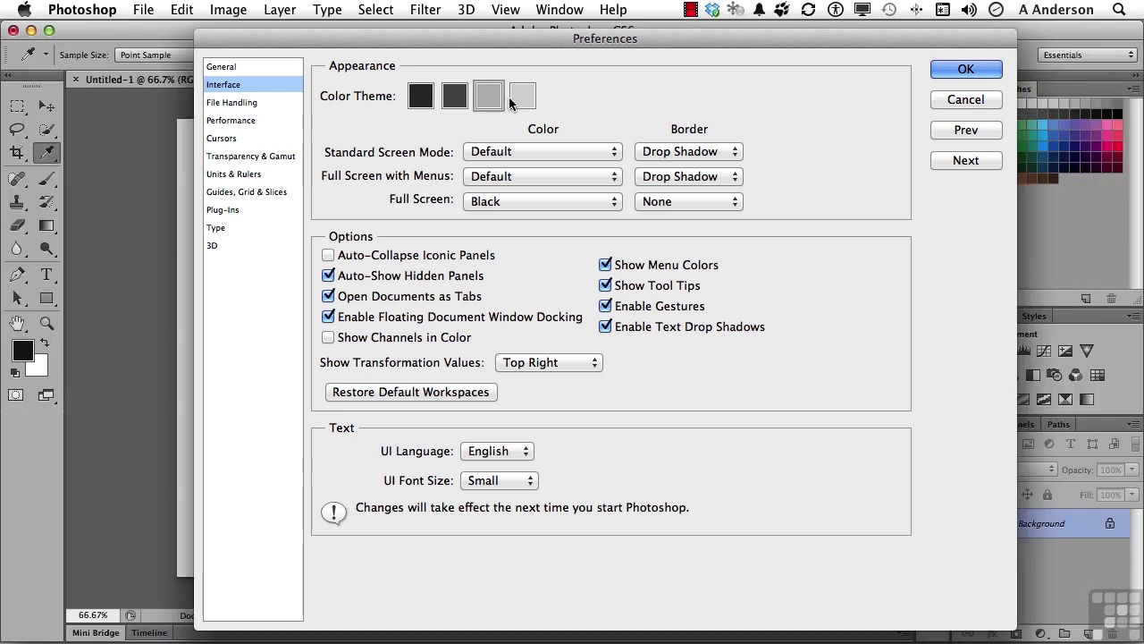
left_click(511, 97)
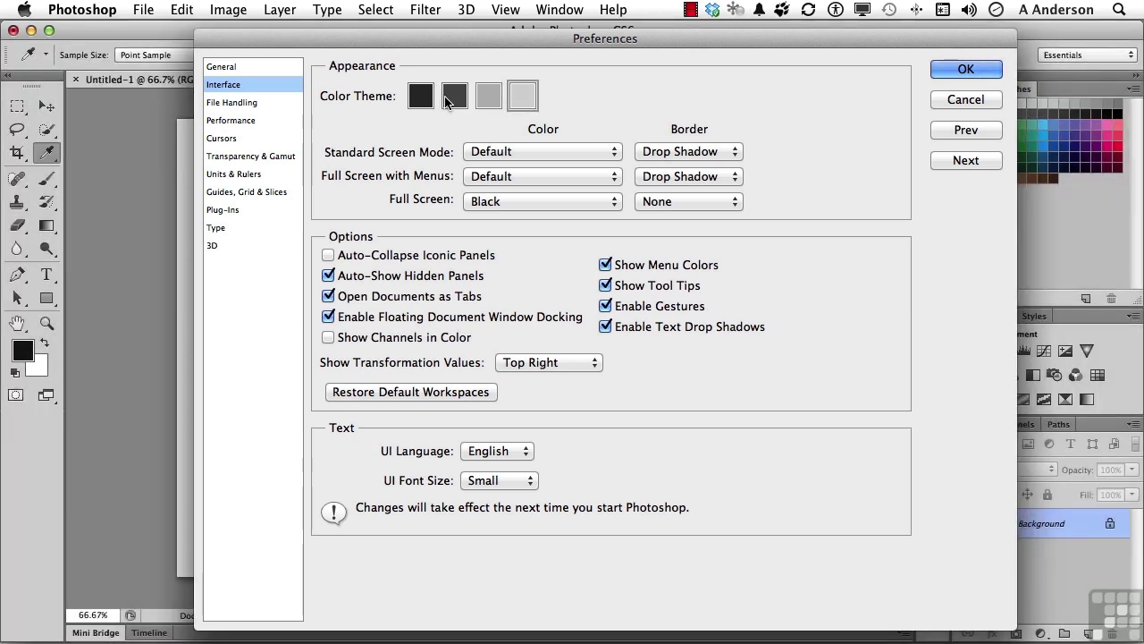
left_click(451, 96)
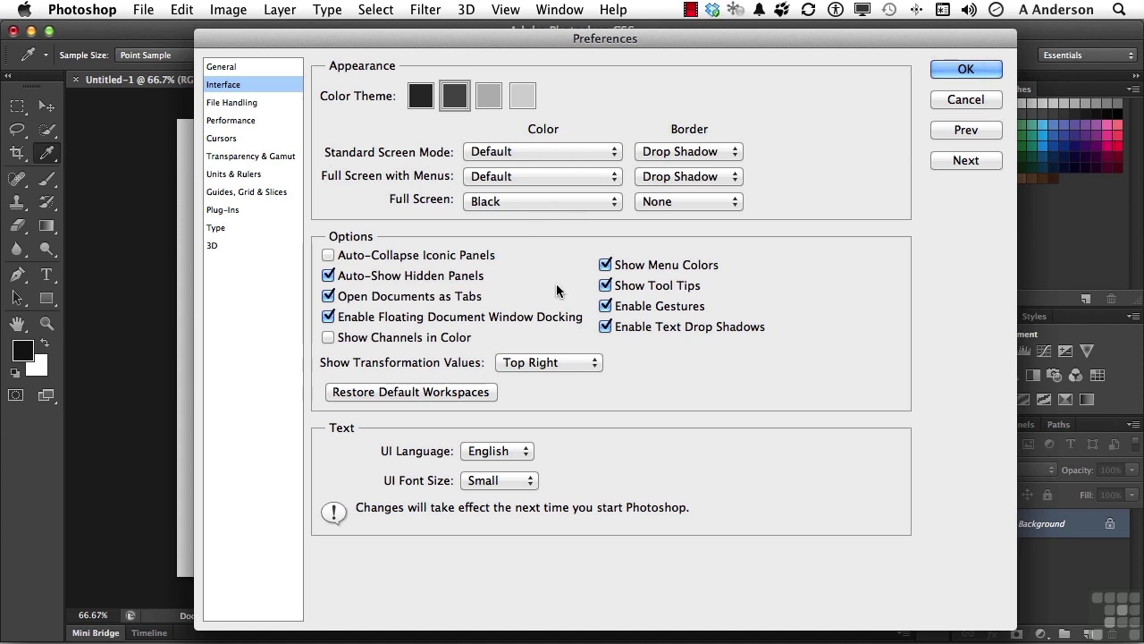
left_click(605, 286)
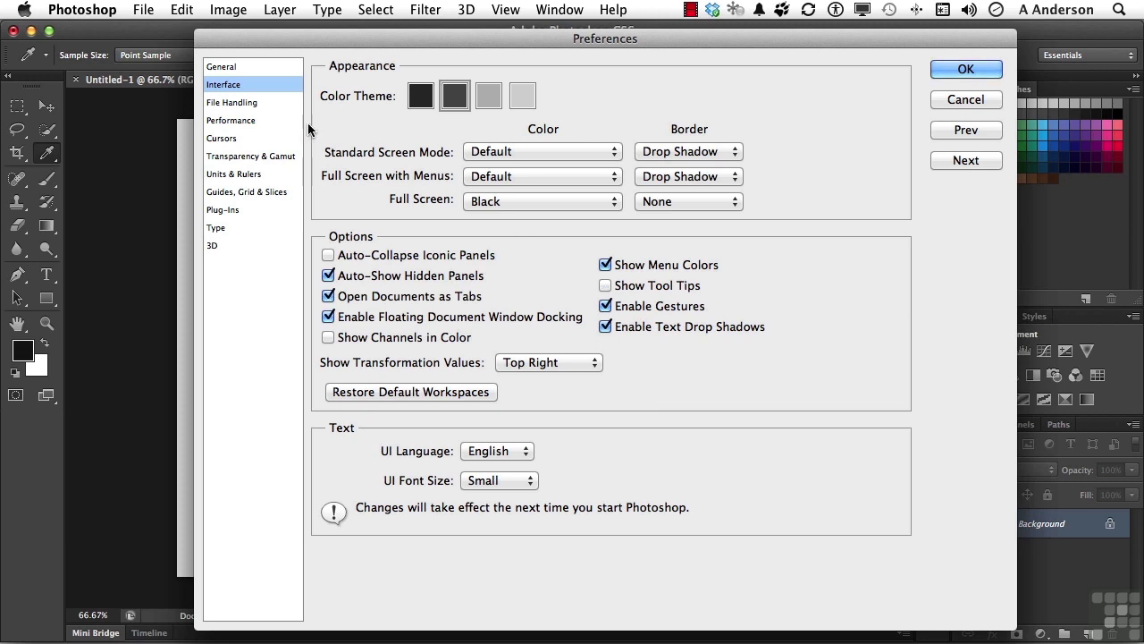
Open the File Handling preferences and view the interval choices for automatically saving recovery information, keeping 10 Minutes
left_click(254, 105)
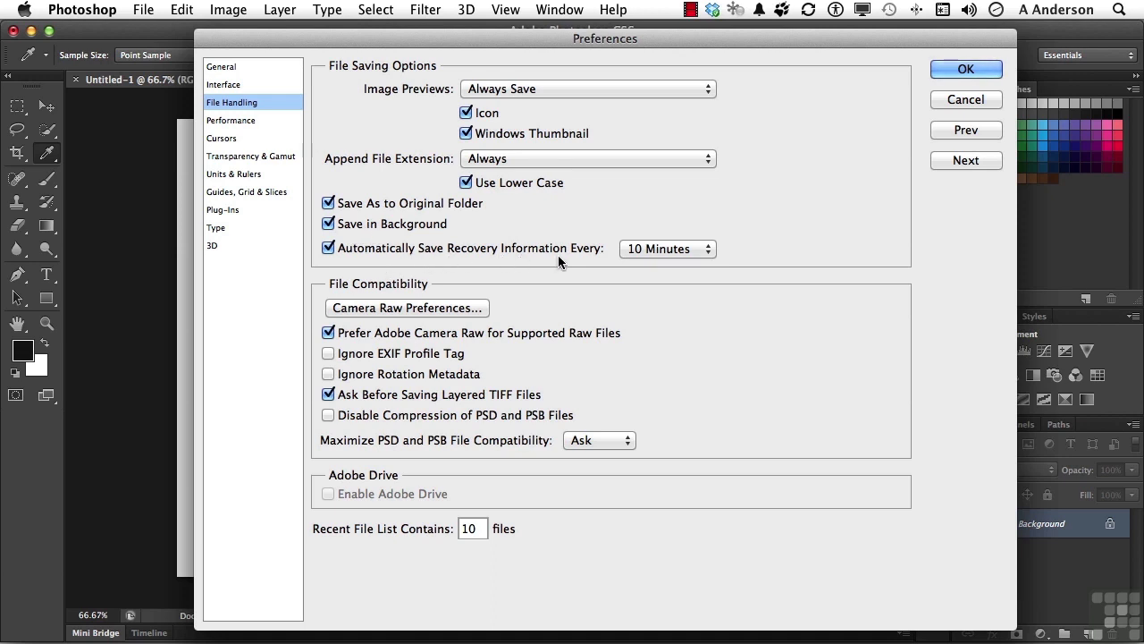
left_click(655, 250)
left_click(561, 228)
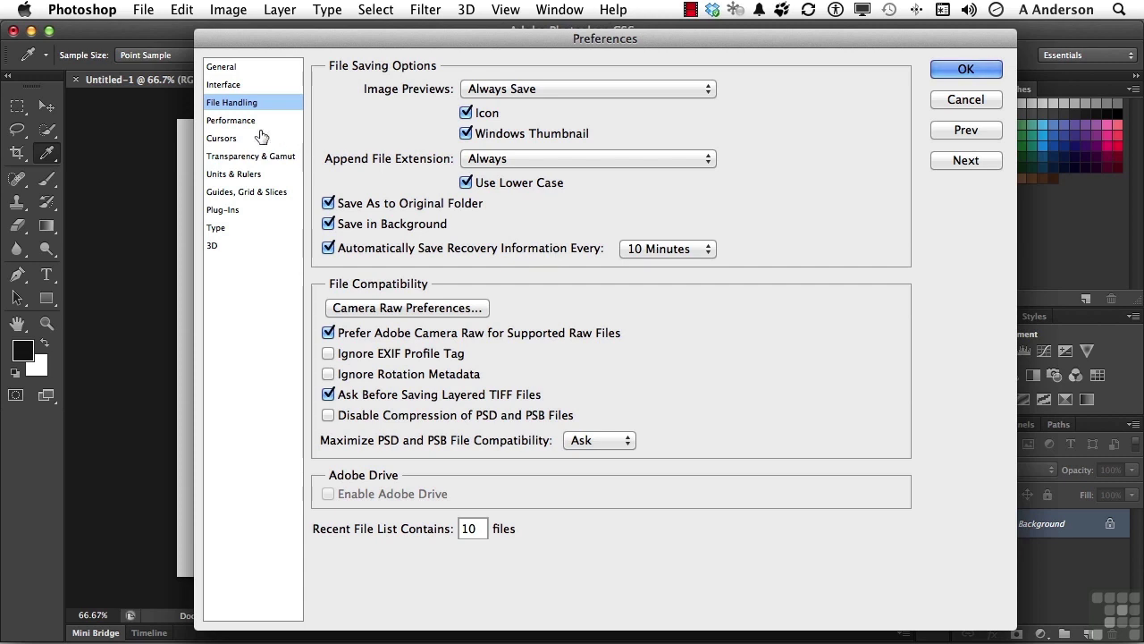
In the Performance preferences, activate Catch All, Snow Leopard 10.6 and Secondary as scratch disks and deactivate Lion HD
left_click(231, 120)
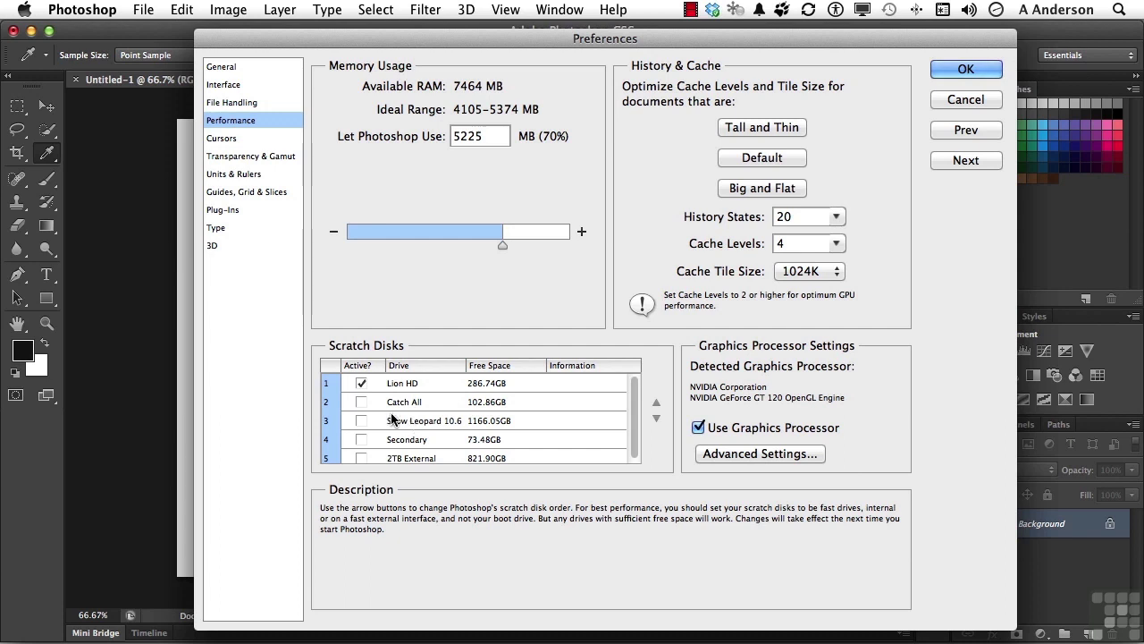
left_click(360, 420)
left_click(361, 439)
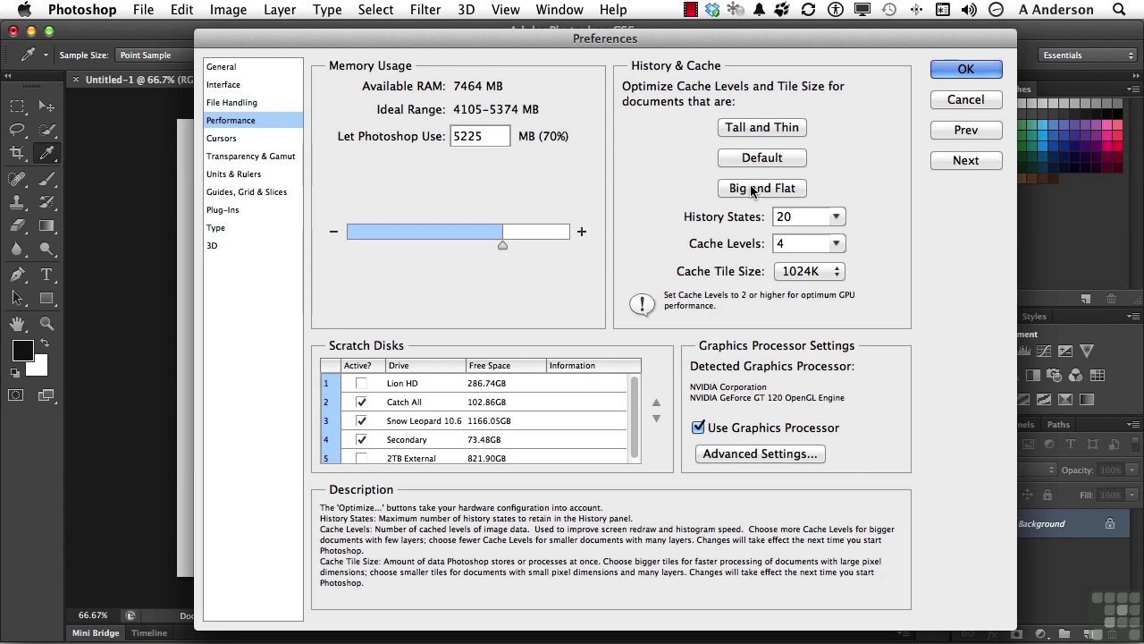
Compare the Tall and Thin and Big and Flat cache presets, and return the History & Cache settings to Default
left_click(751, 127)
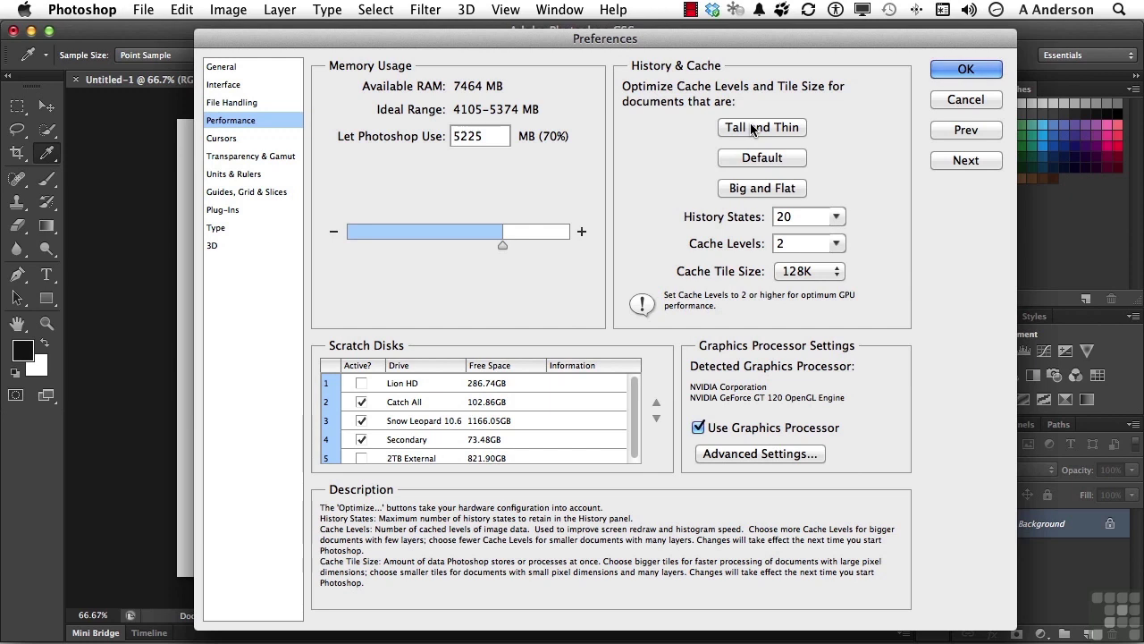
left_click(749, 193)
left_click(755, 130)
left_click(738, 193)
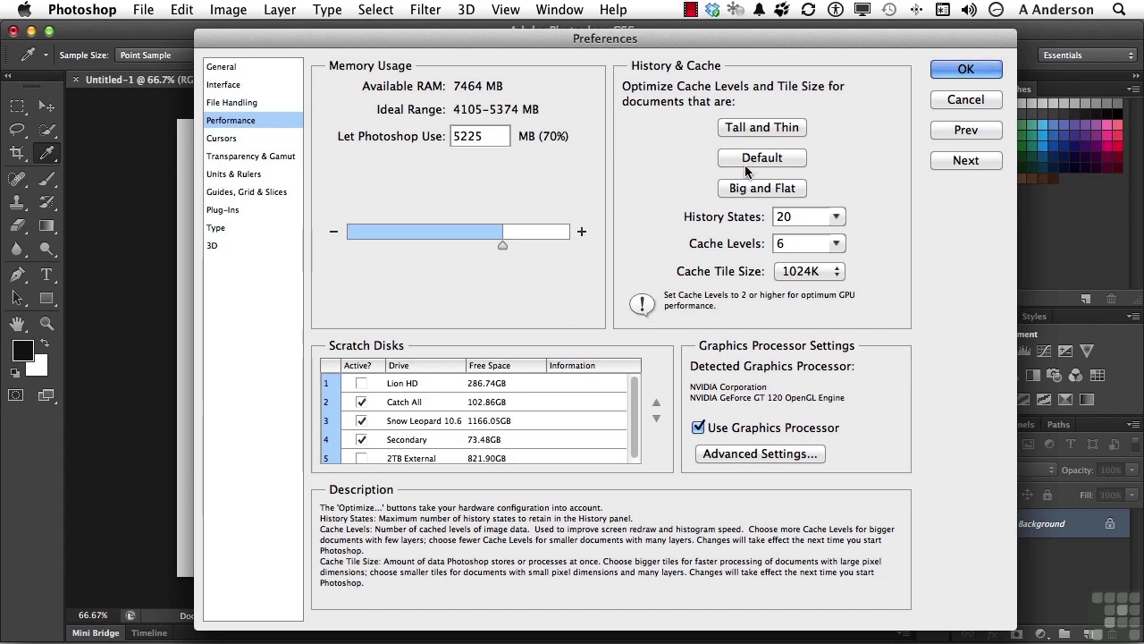
left_click(749, 161)
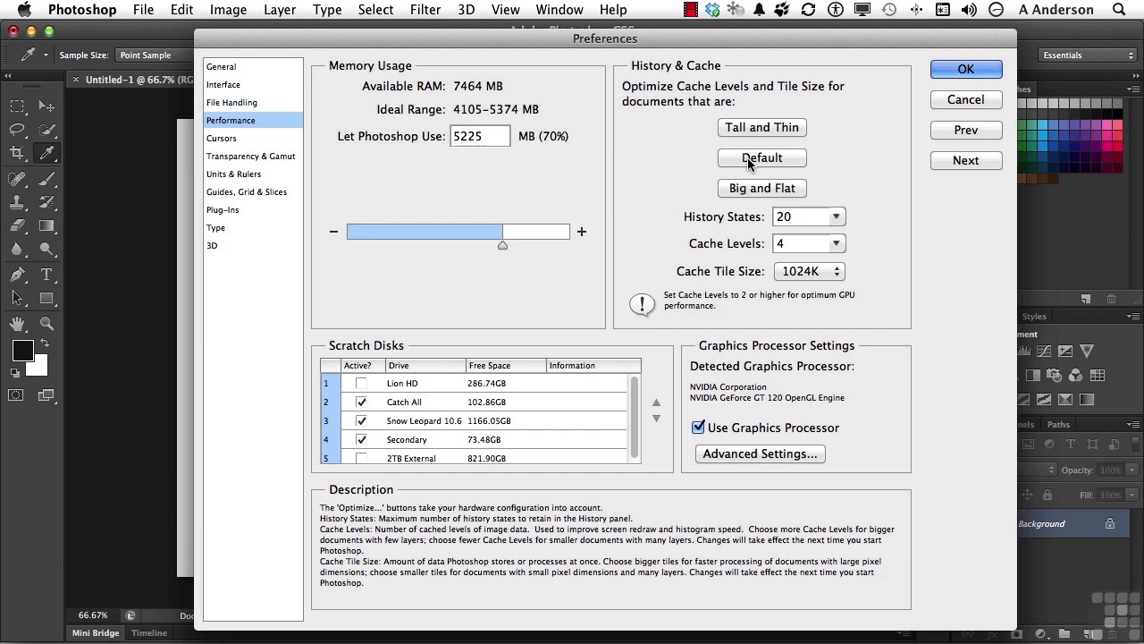
Look through the Cursors, Transparency & Gamut, Type and 3D preferences, and accept the preference changes
left_click(237, 143)
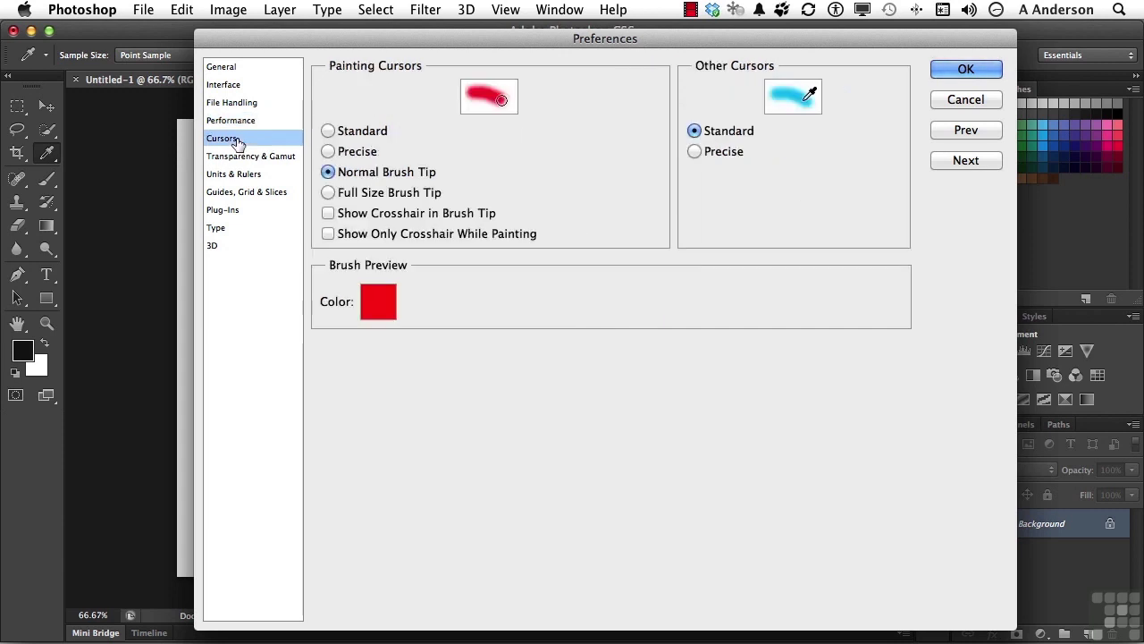
left_click(238, 158)
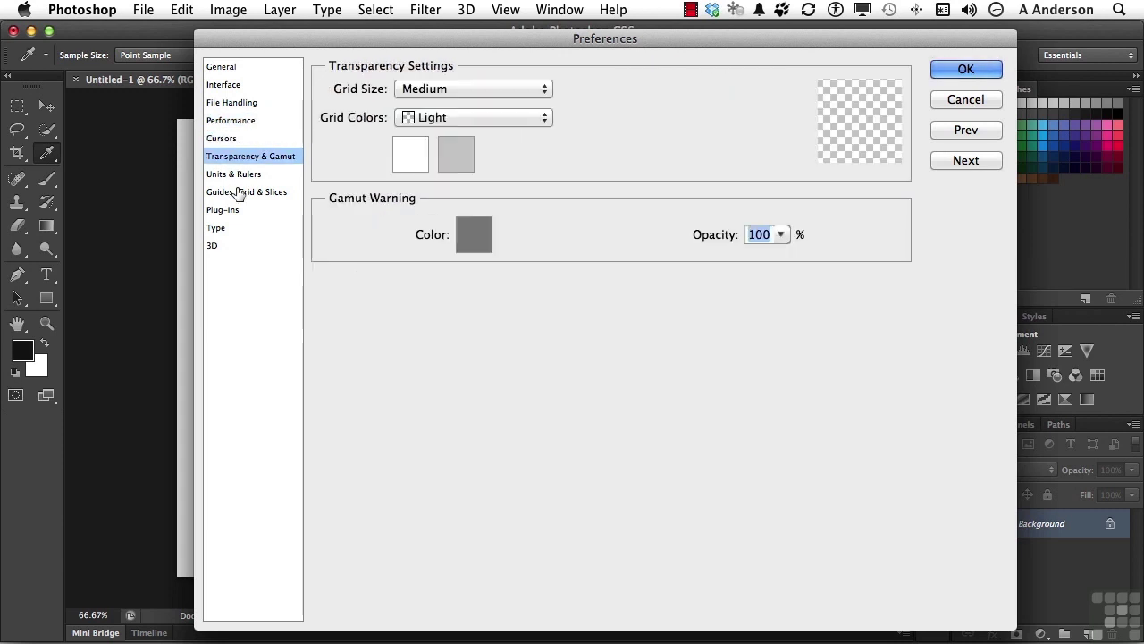
left_click(229, 228)
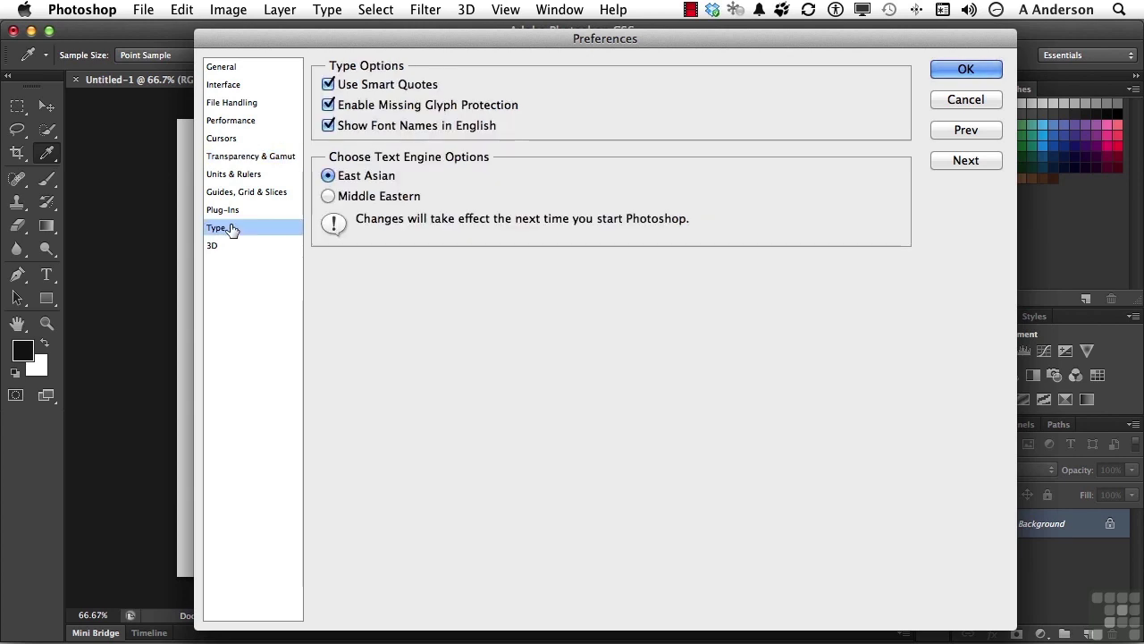
left_click(224, 251)
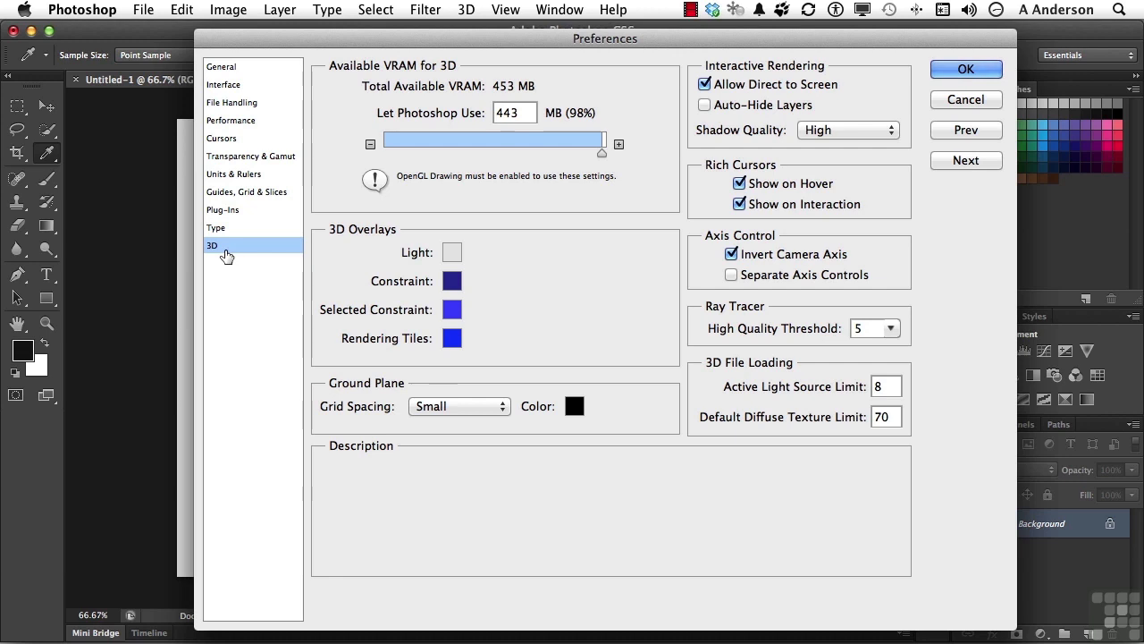
left_click(966, 71)
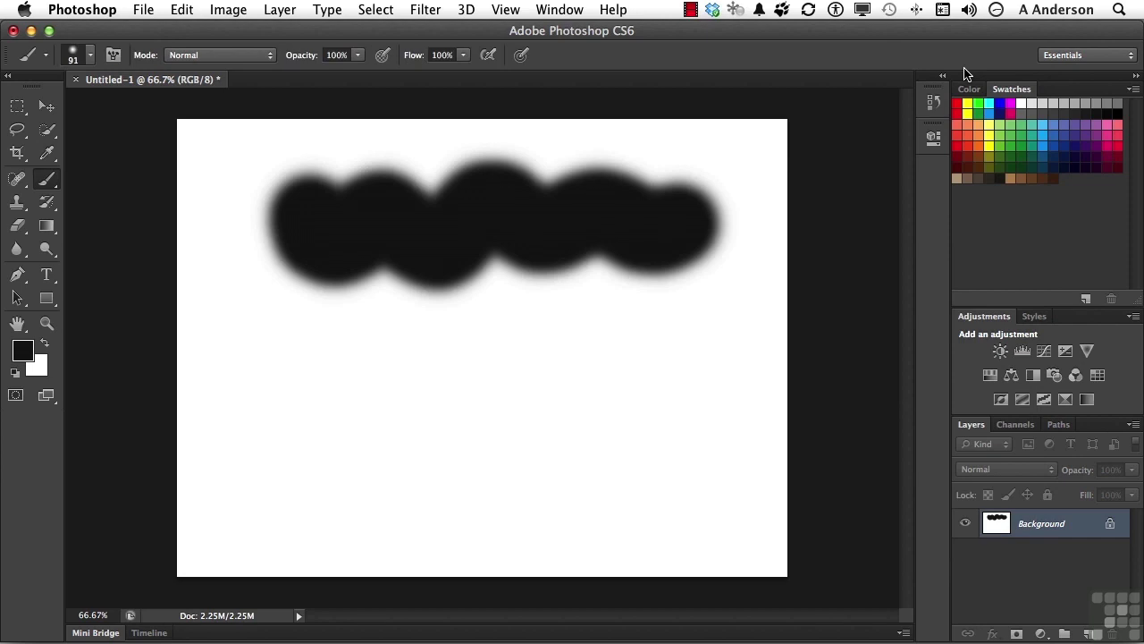